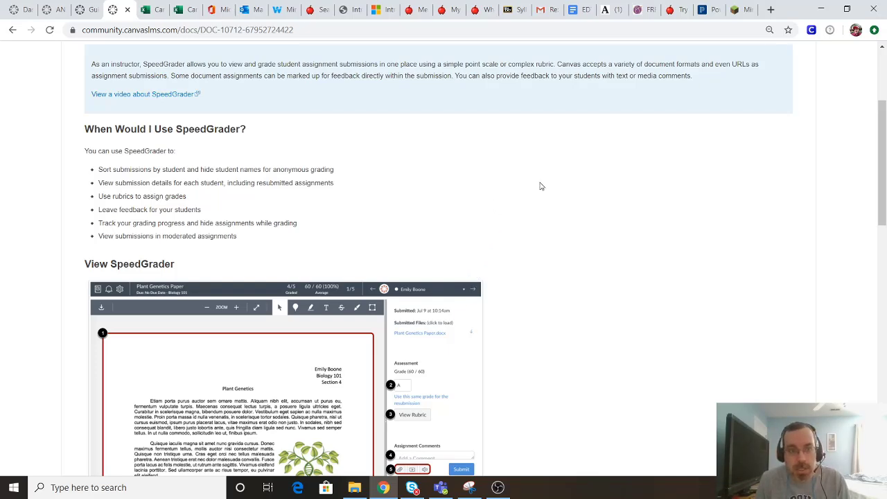
scroll(540, 184, down, 1)
scroll(538, 187, up, 1)
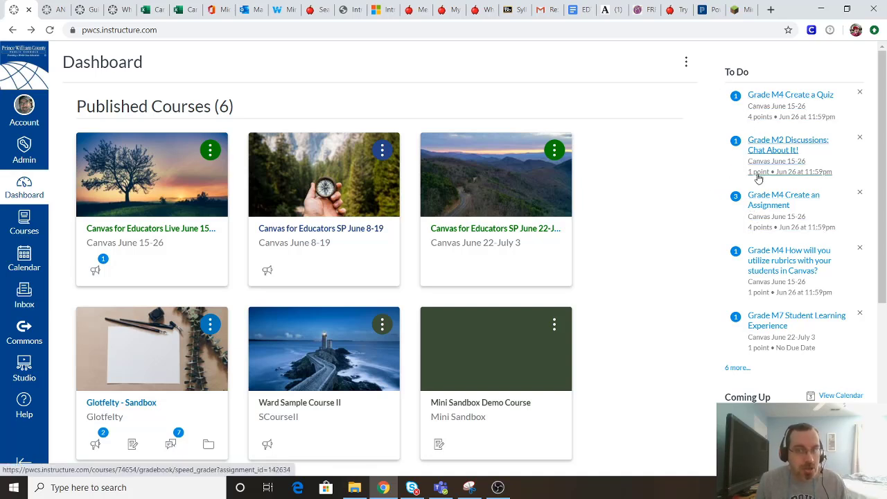
Open SpeedGrader for the M4 Create an Assignment to-do item and select Test Student from the student list
click(755, 198)
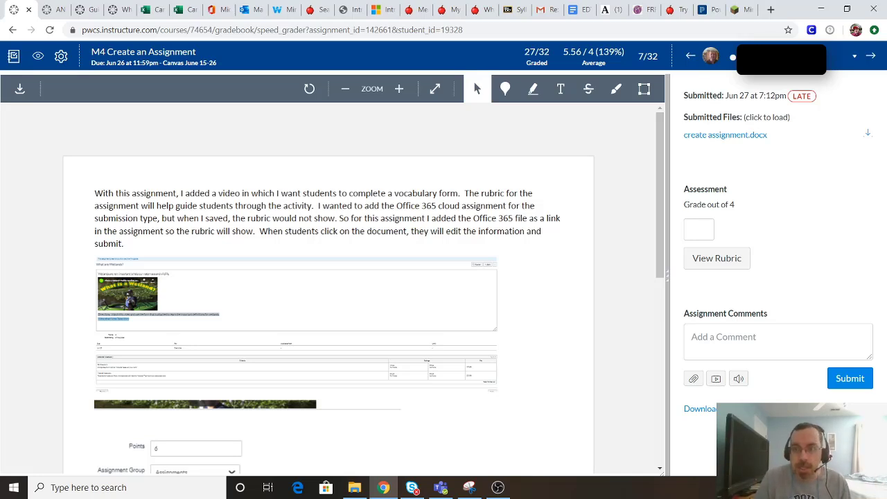
click(835, 61)
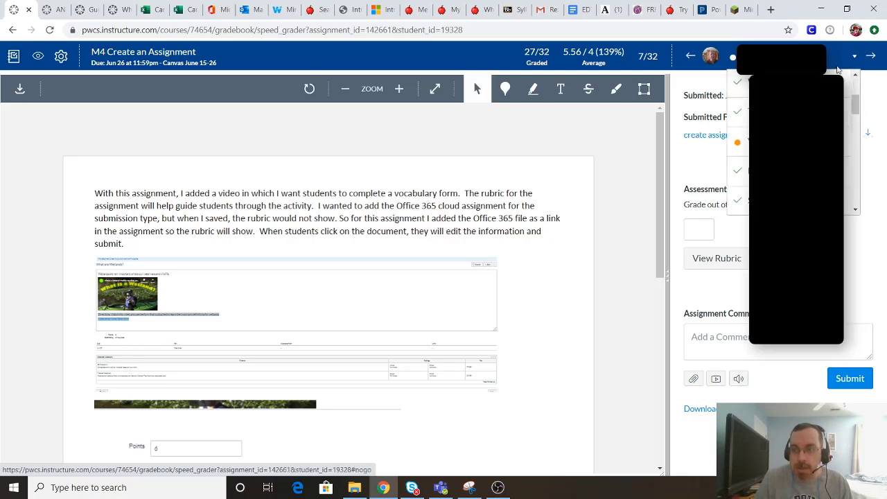
drag(856, 109, 866, 90)
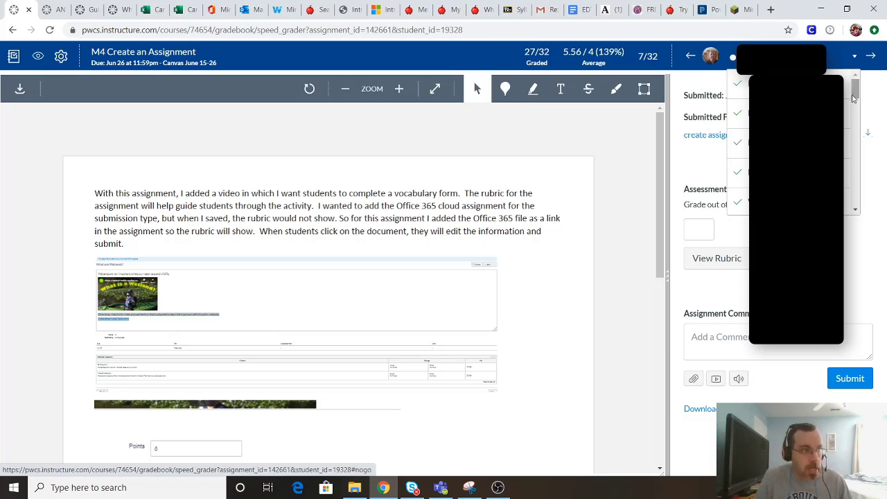
drag(854, 99, 854, 115)
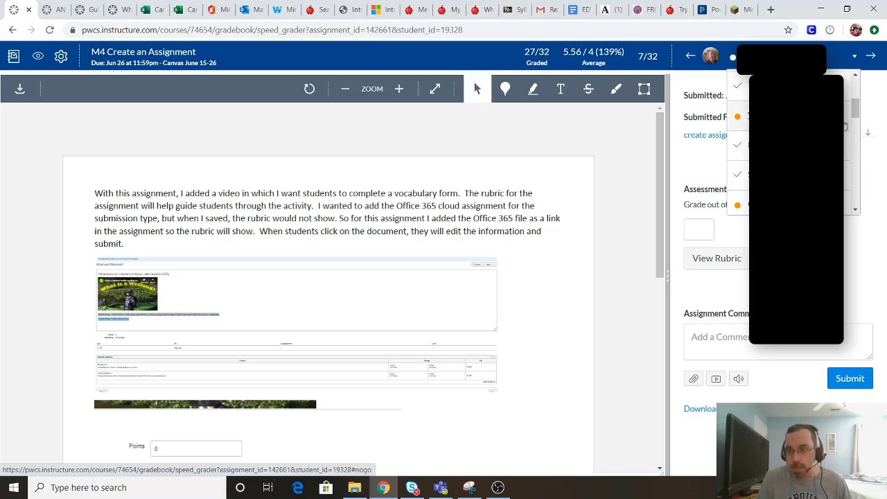
drag(856, 110, 852, 211)
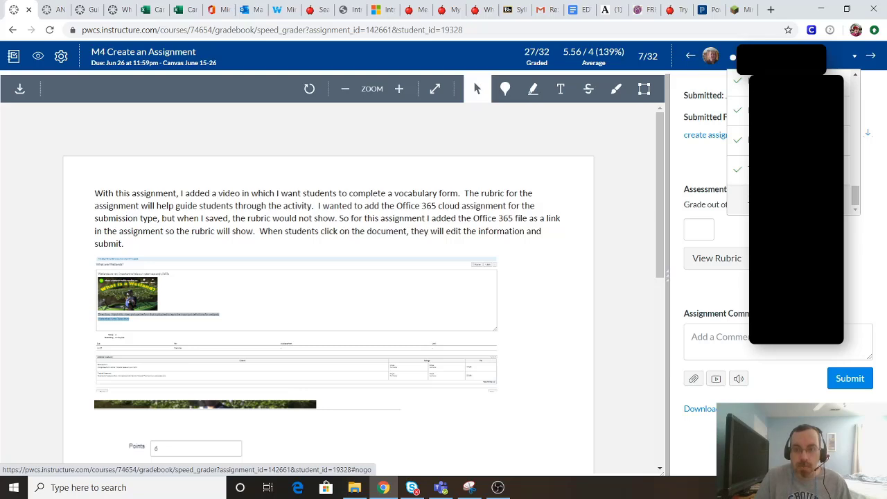
click(796, 200)
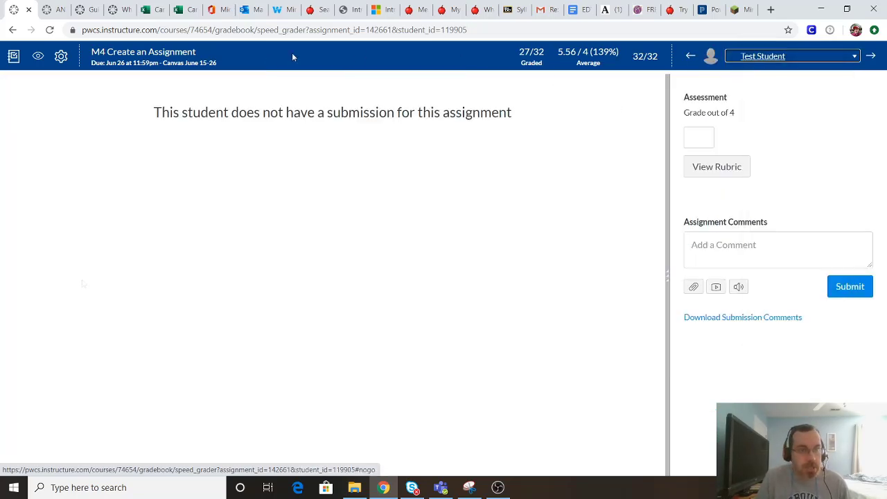
Return to the Canvas June 15-26 course, open its M4 Create an Assignment page and launch SpeedGrader from there
click(199, 62)
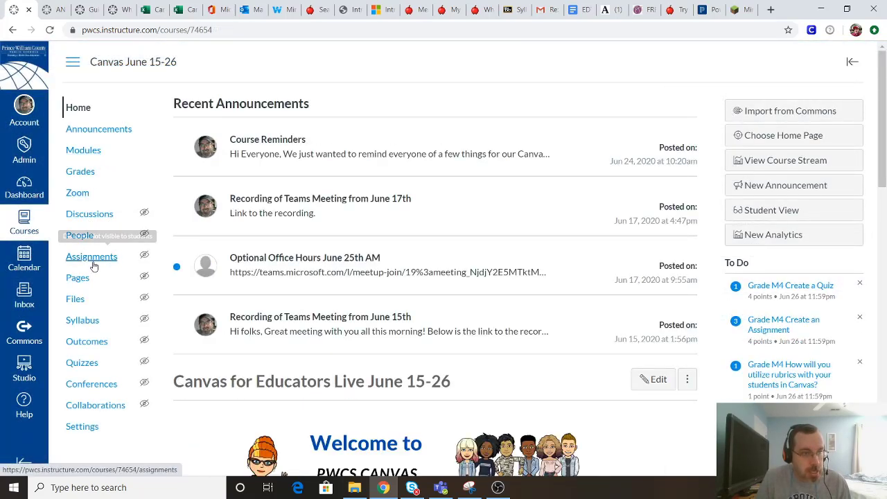
click(93, 257)
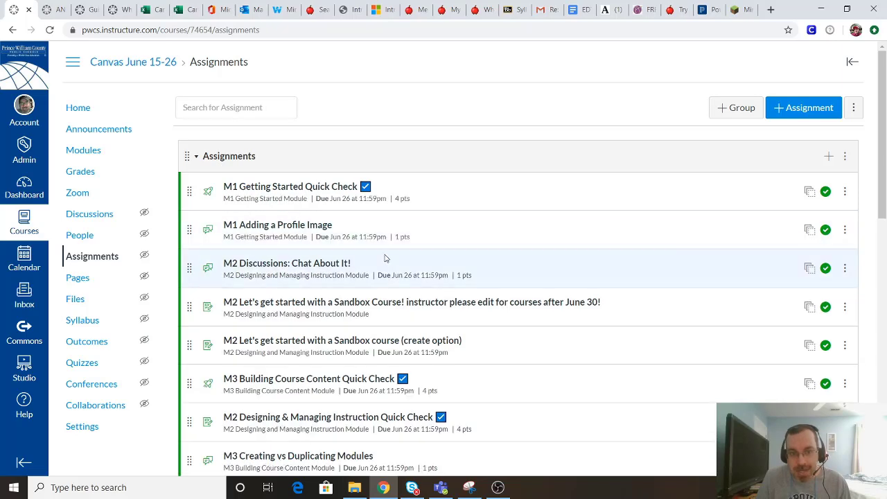
scroll(346, 350, down, 4)
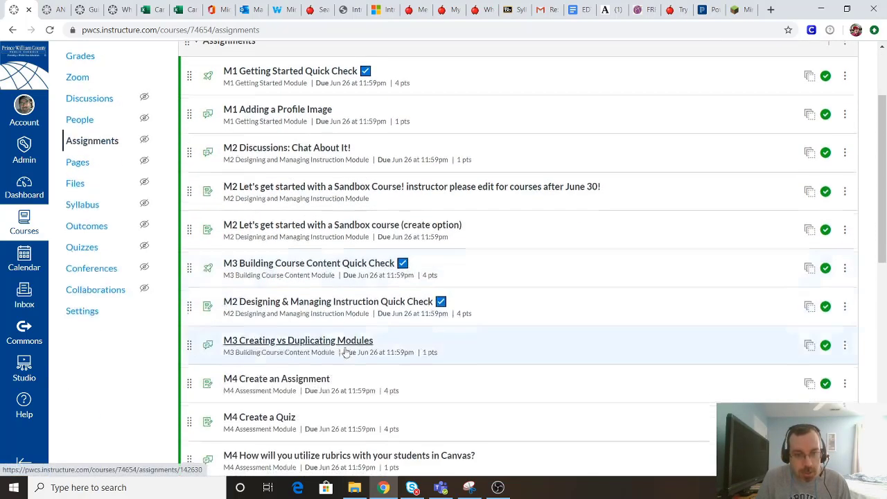
click(284, 206)
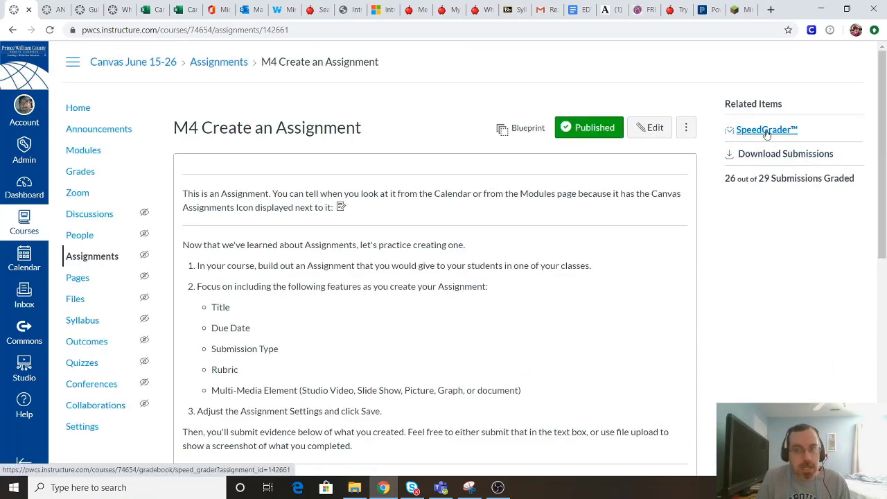
click(741, 131)
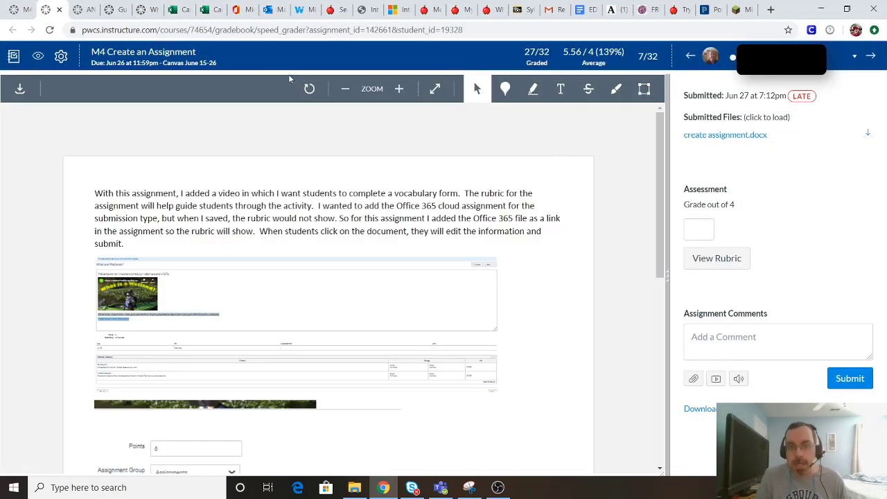
Switch to the Writing Prompt II submissions in SpeedGrader and review the student list, staying on the current student
click(187, 66)
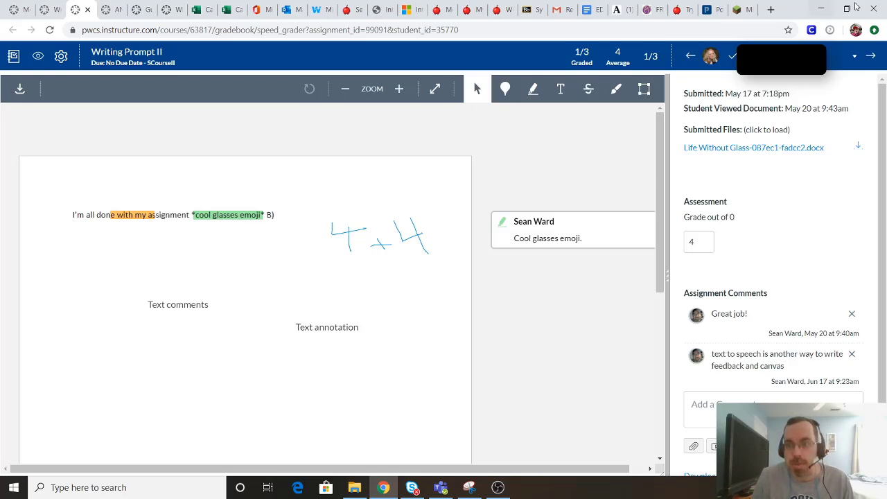
click(839, 57)
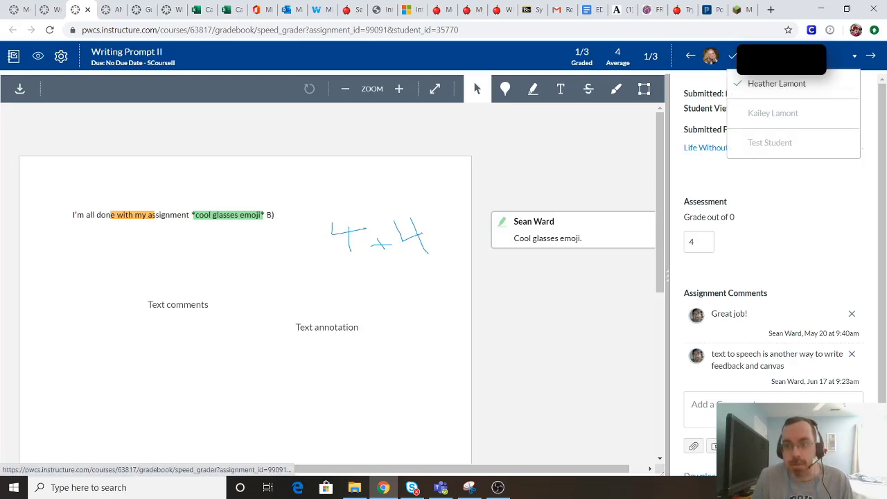
click(796, 58)
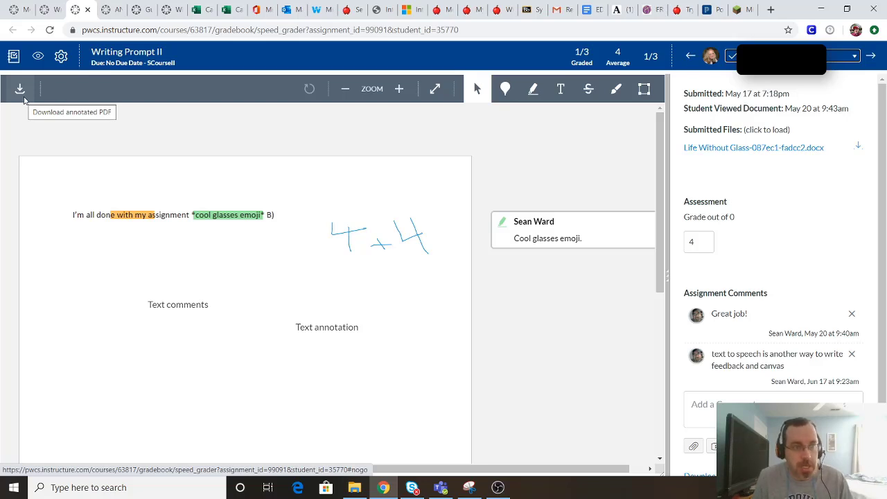
Zoom the submitted document in and back out, and view it briefly in full screen
click(396, 93)
click(344, 91)
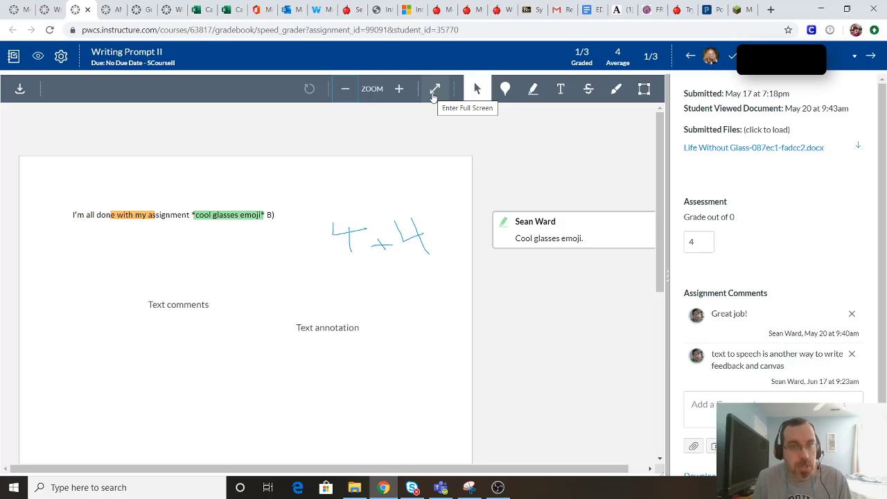
click(434, 91)
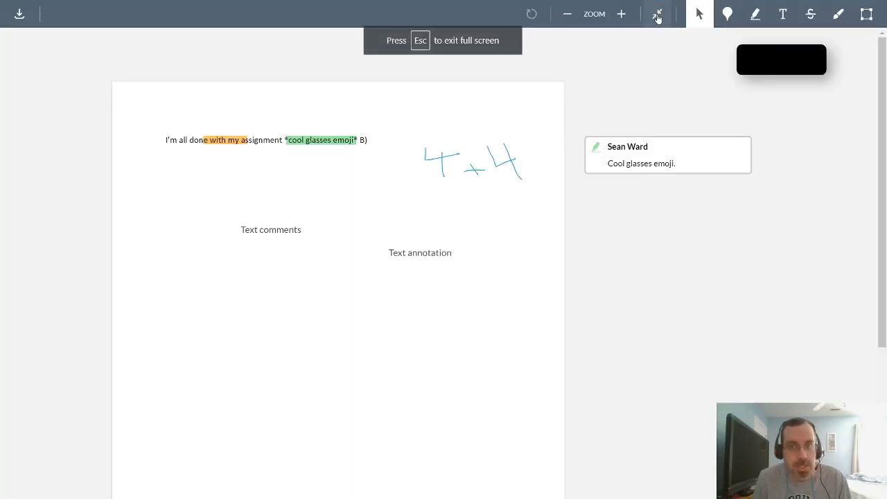
click(657, 16)
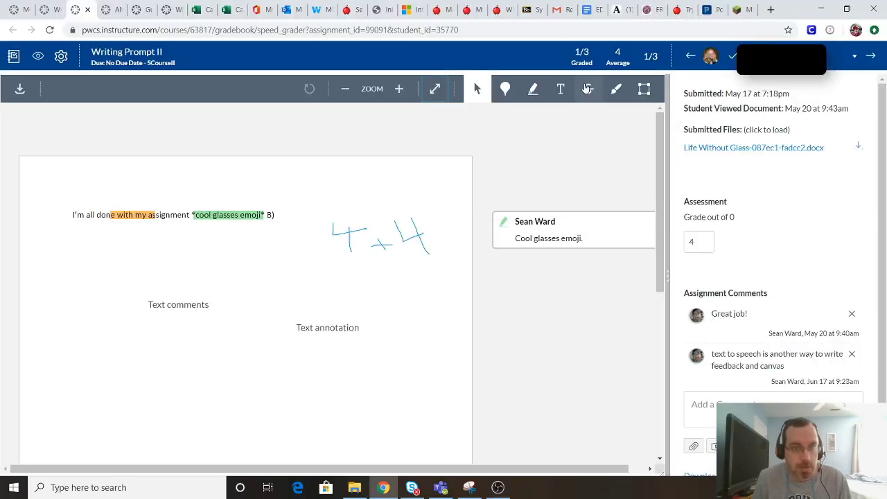
Change the colour of the "Text comments" annotation to light blue
click(533, 91)
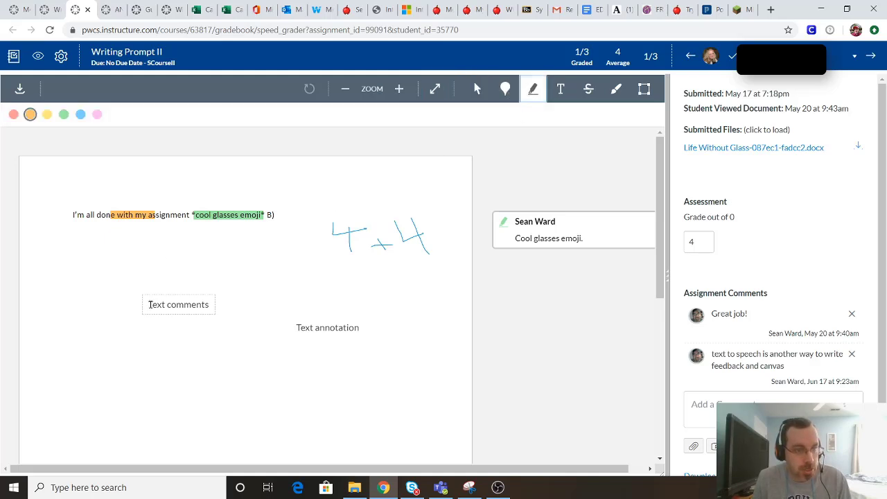
drag(150, 303, 212, 303)
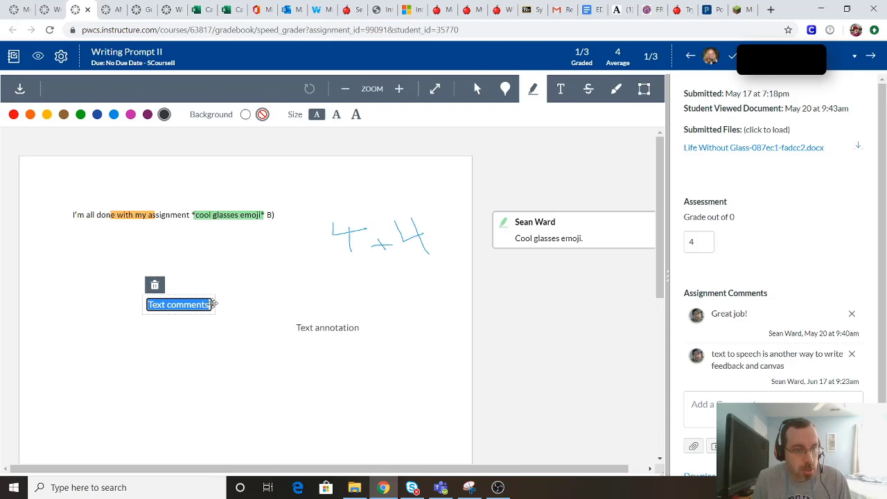
click(114, 113)
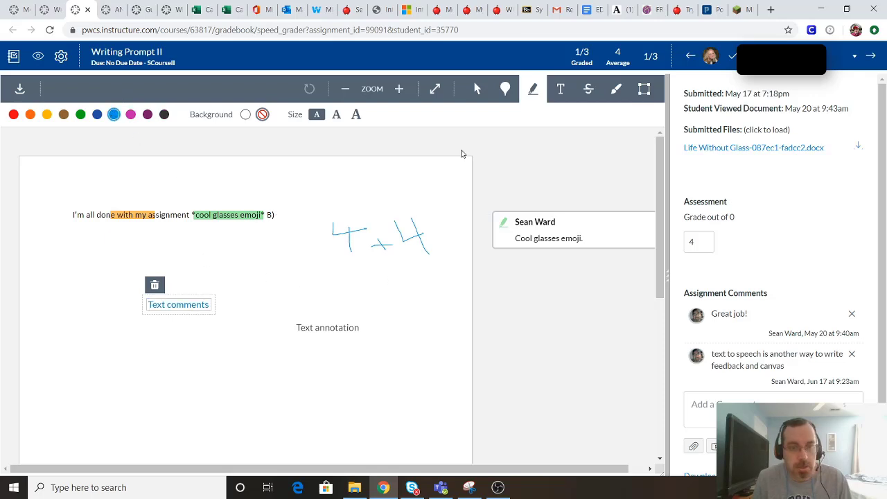
Add a free-text annotation reading "Great job!" below the "Text comments" annotation
click(532, 90)
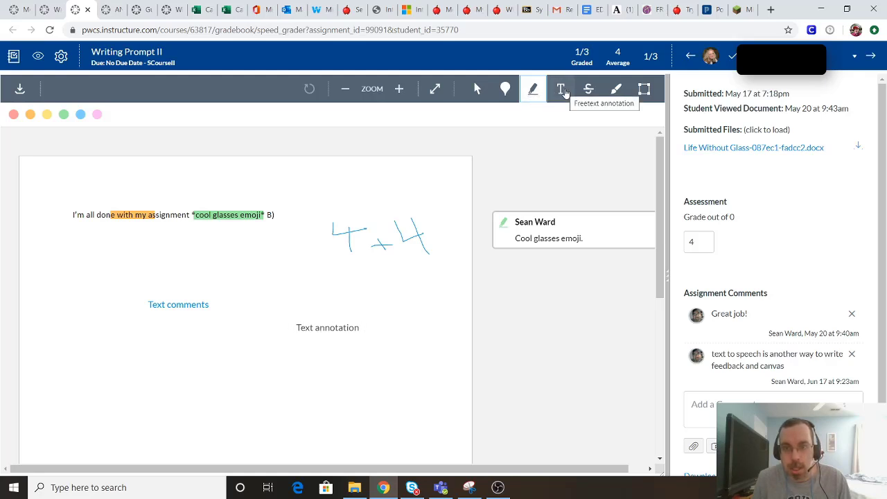
click(561, 90)
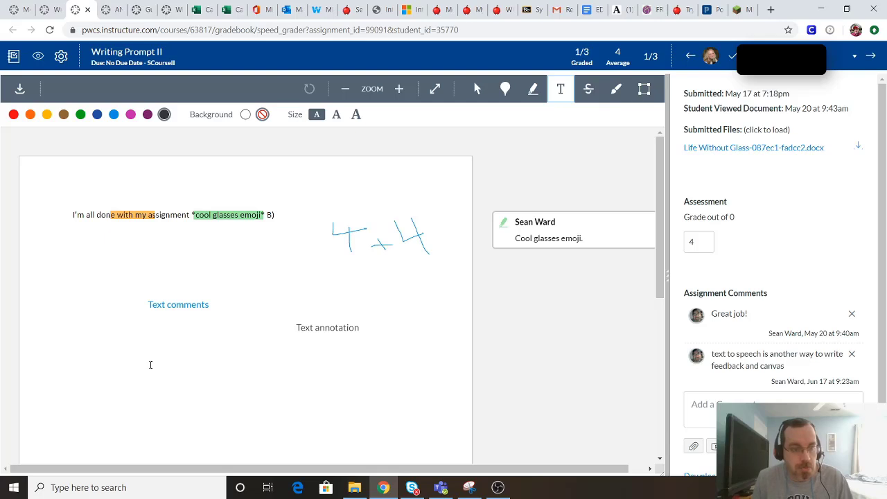
click(150, 364)
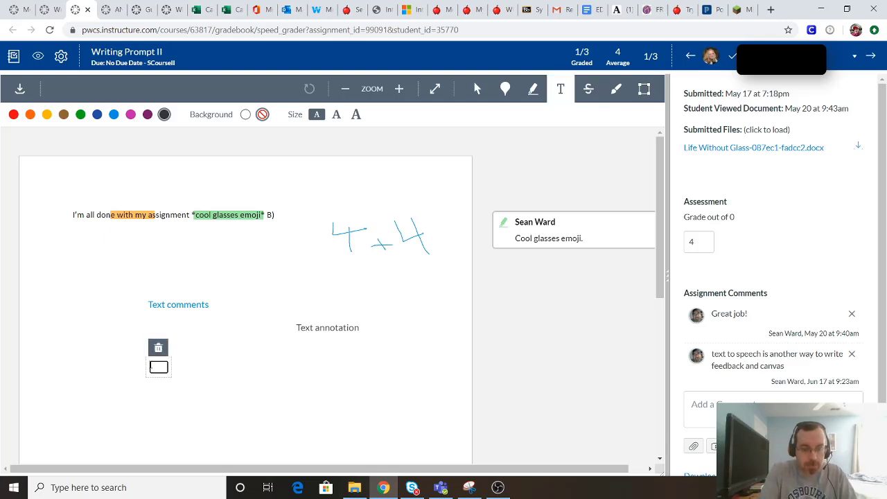
text(Great job!)
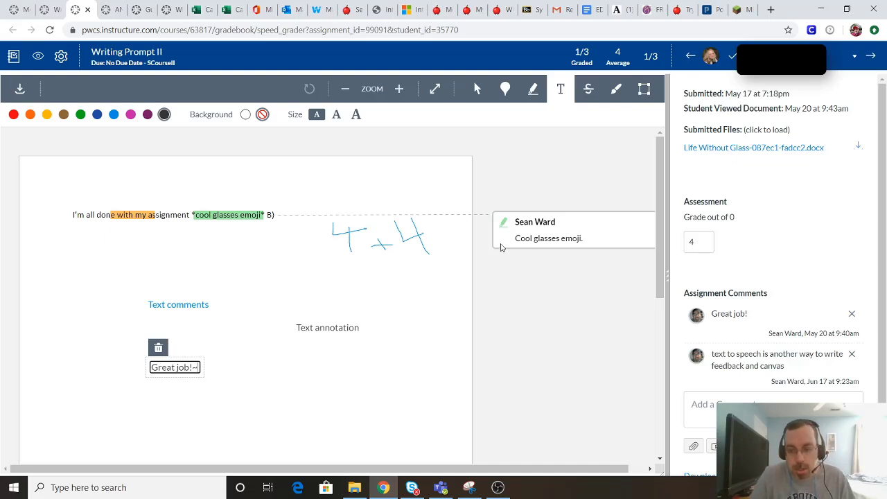
key(BackSpace)
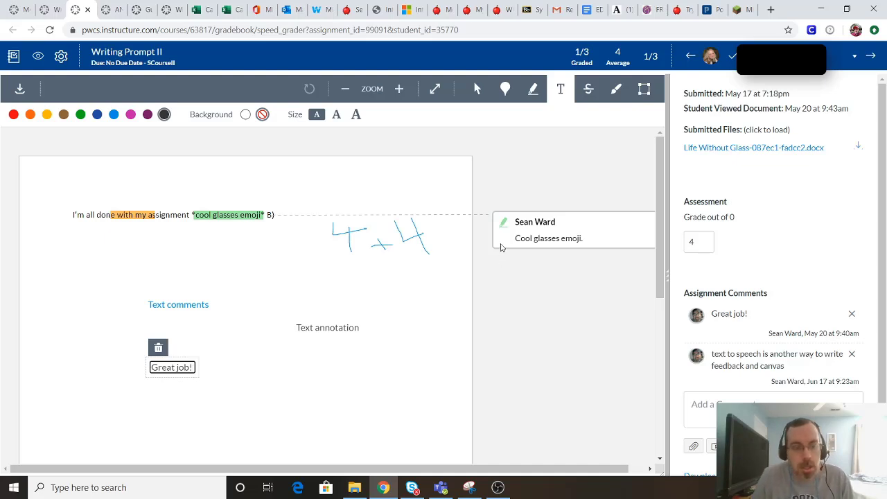
click(331, 375)
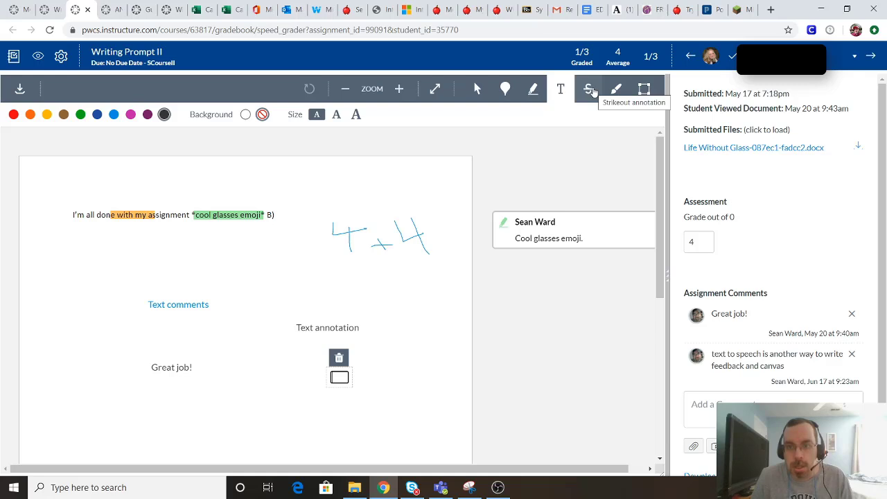
Draw a thin blue line with "= 8" beneath the handwritten "4 + 4" and open a comment on the drawing
click(617, 92)
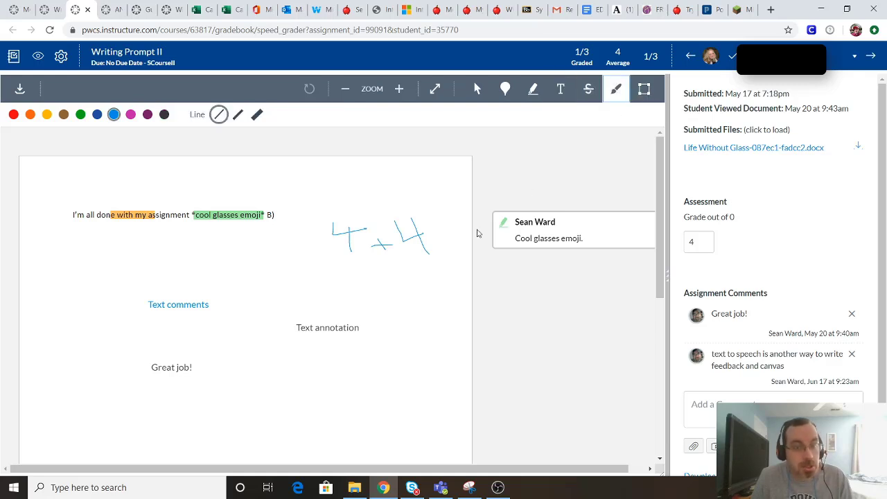
drag(335, 273, 446, 270)
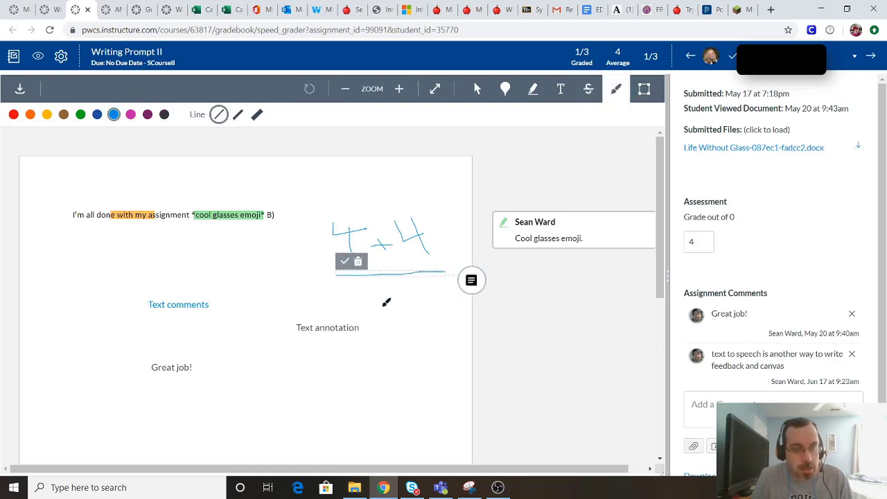
drag(356, 294, 369, 293)
drag(356, 302, 392, 287)
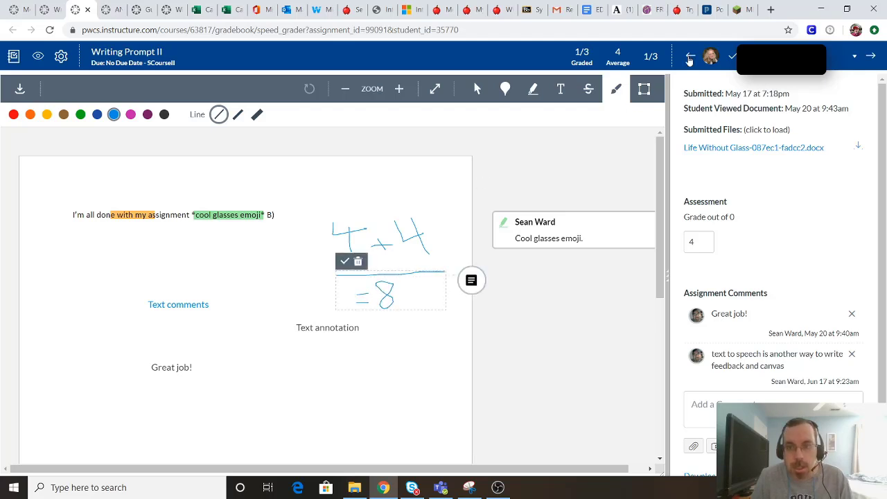
click(644, 91)
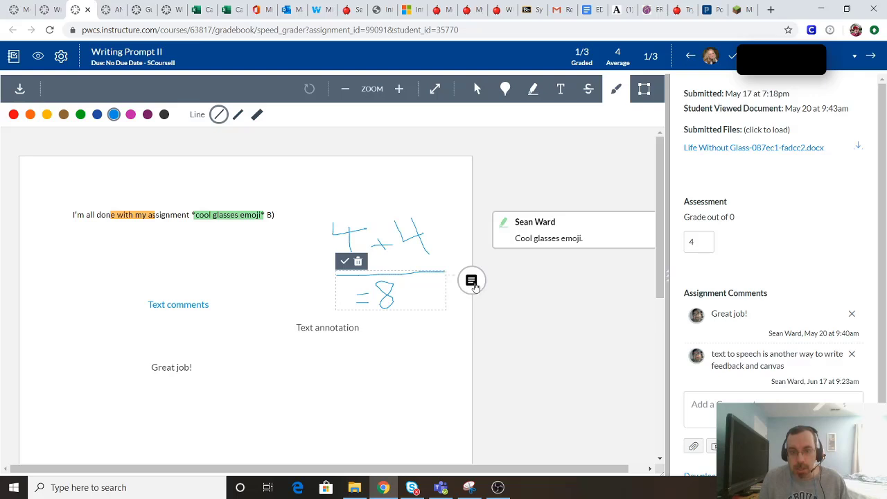
click(472, 283)
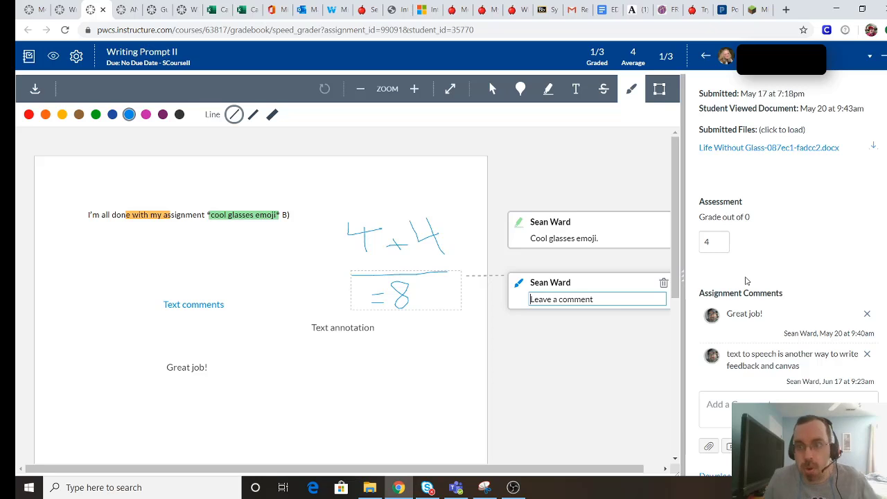
Start a new assignment comment on the student's submission
scroll(804, 294, down, 1)
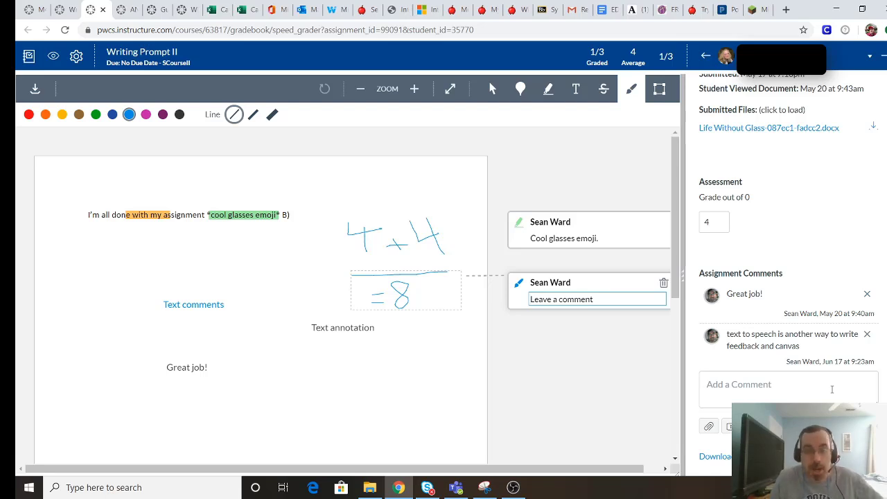
click(731, 392)
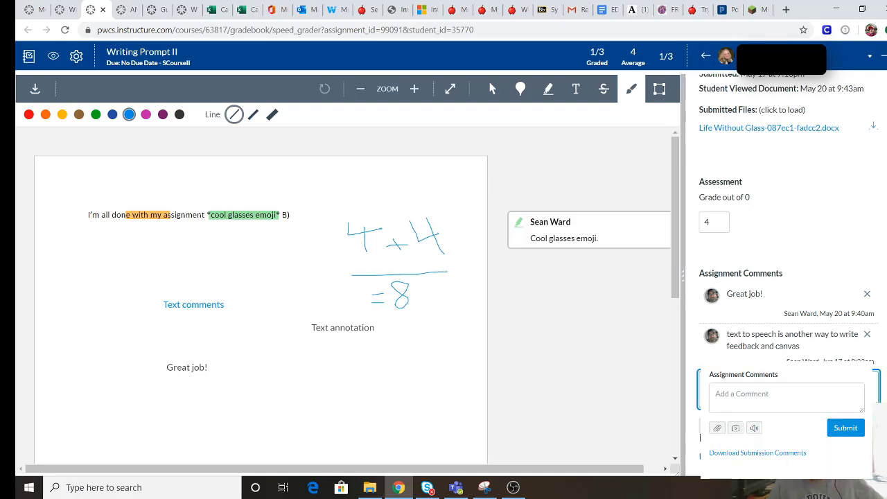